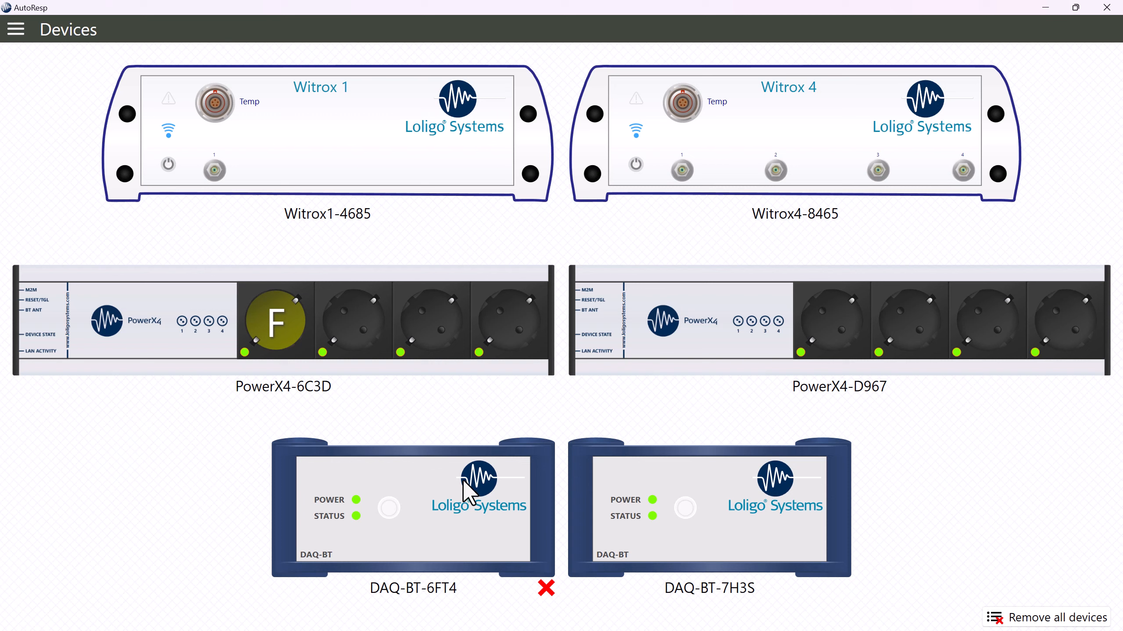
- Open the system designer and display the setup of Swim chamber #1
{"action": "left_click", "coordinate": [16, 30]}
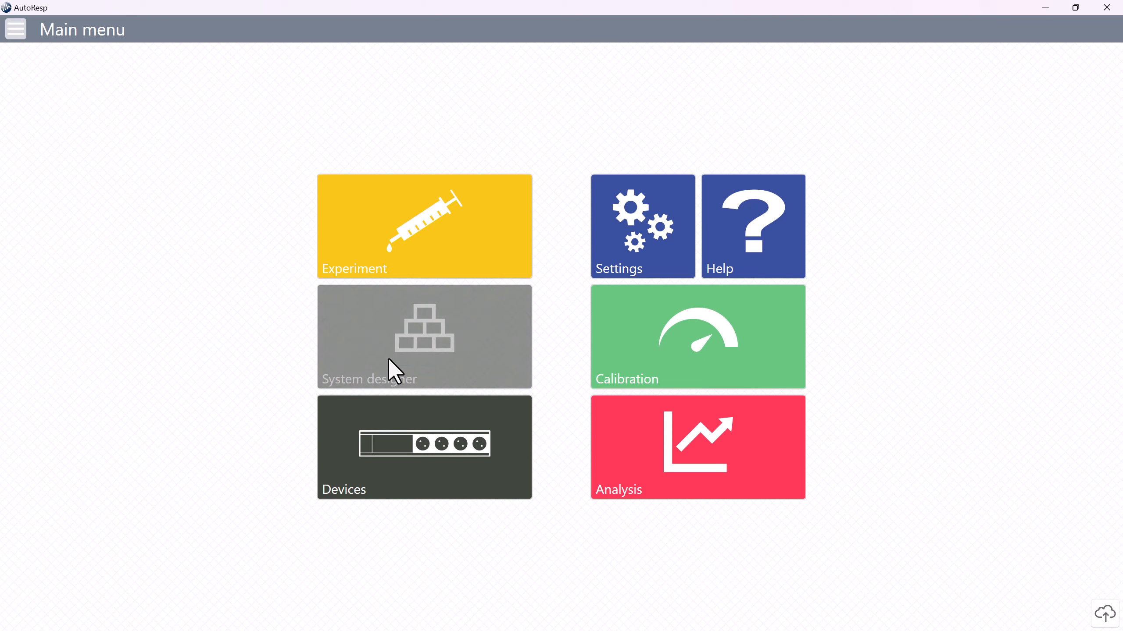
{"action": "left_click", "coordinate": [424, 337]}
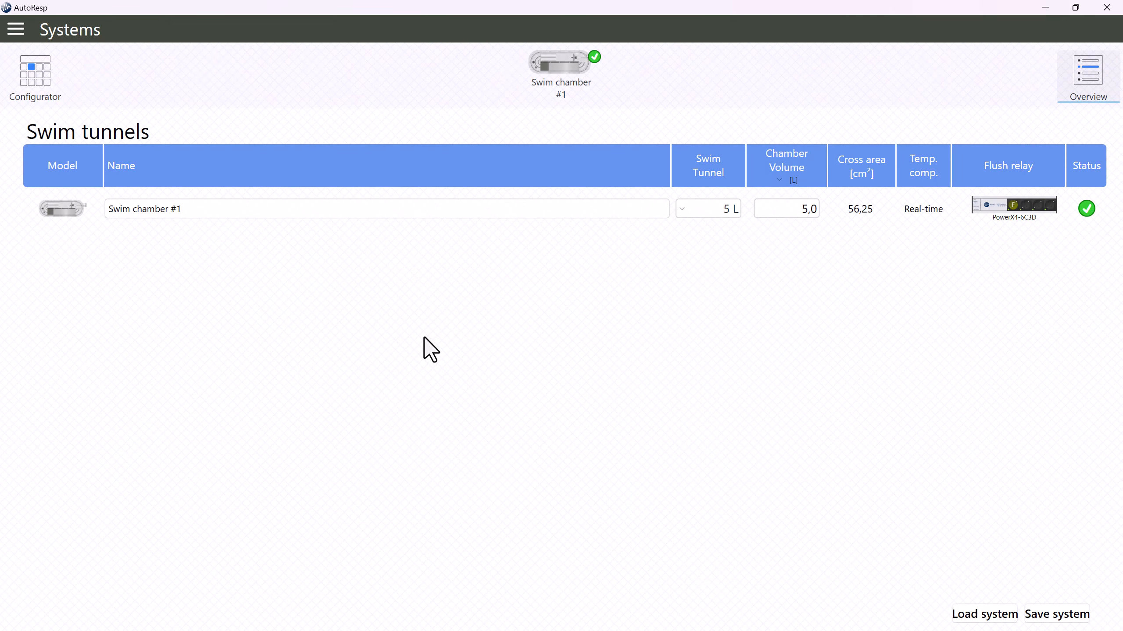
{"action": "left_click", "coordinate": [554, 73]}
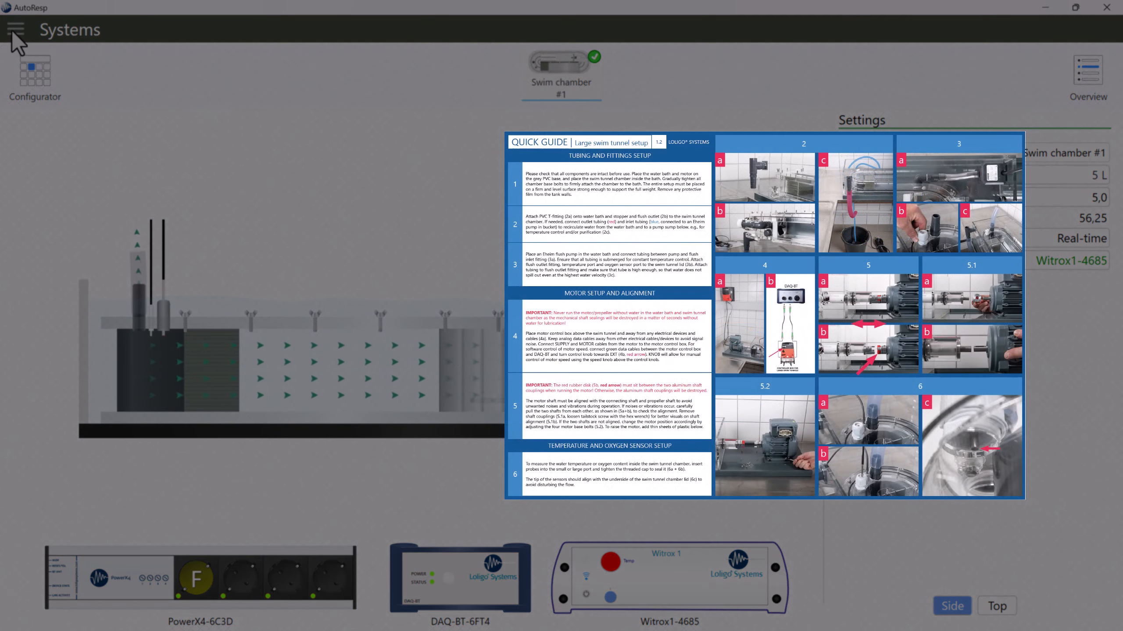
- Go to the calibration page and select the 5 L swim tunnel model for DAQ-BT-6FT4
{"action": "left_click", "coordinate": [12, 31]}
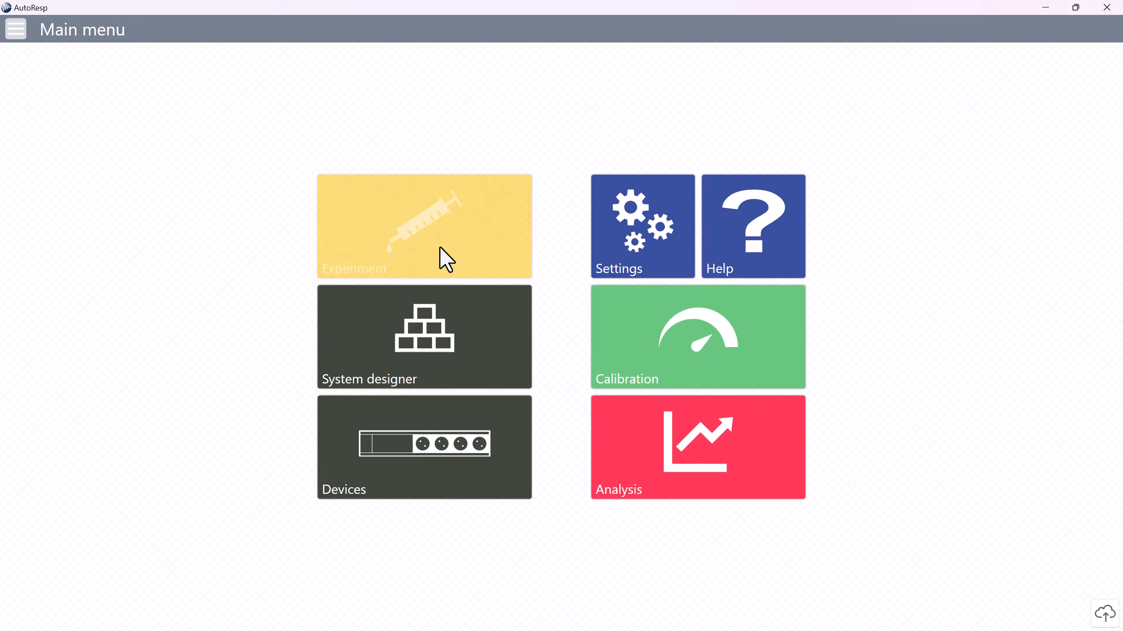
{"action": "left_click", "coordinate": [686, 336]}
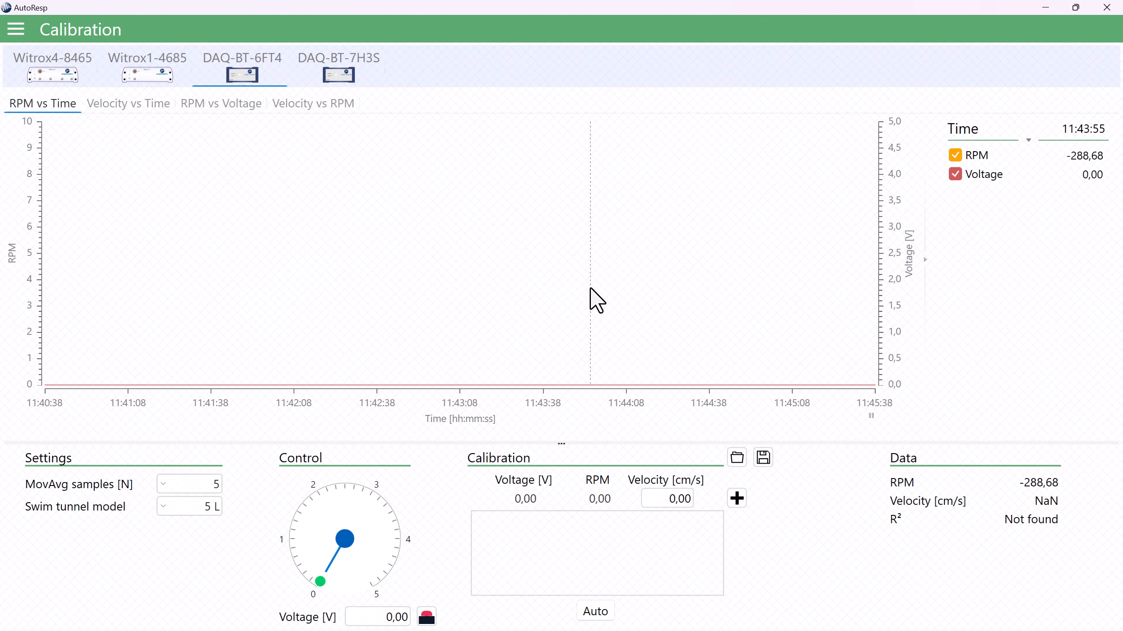
{"action": "left_click", "coordinate": [182, 507]}
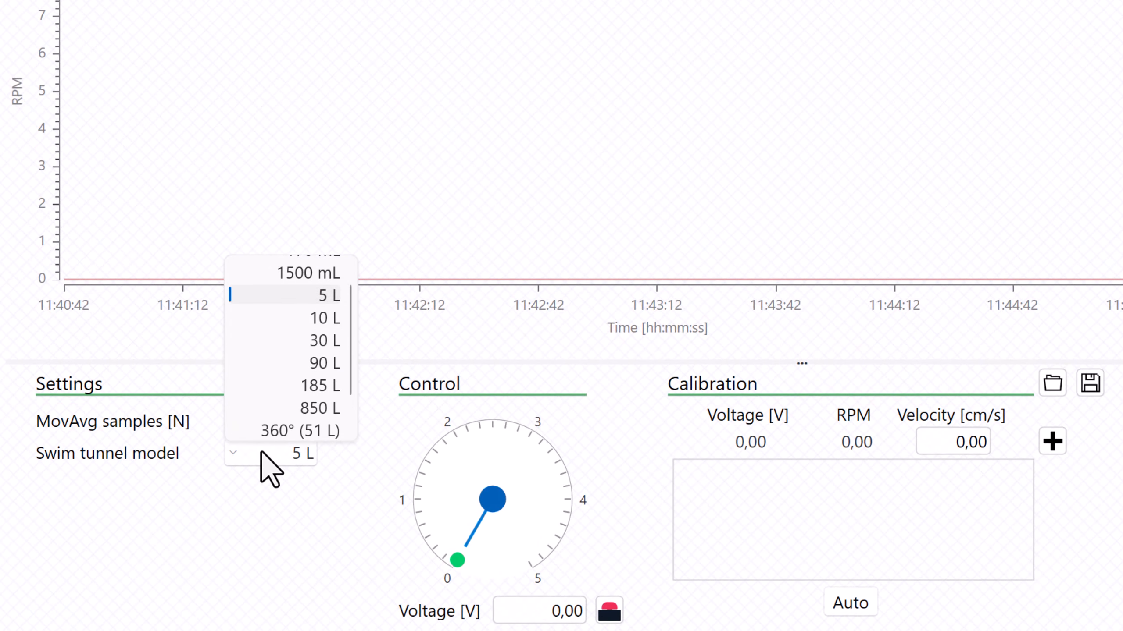
{"action": "scroll", "coordinate": [308, 310], "scroll_direction": "up", "scroll_amount": 1}
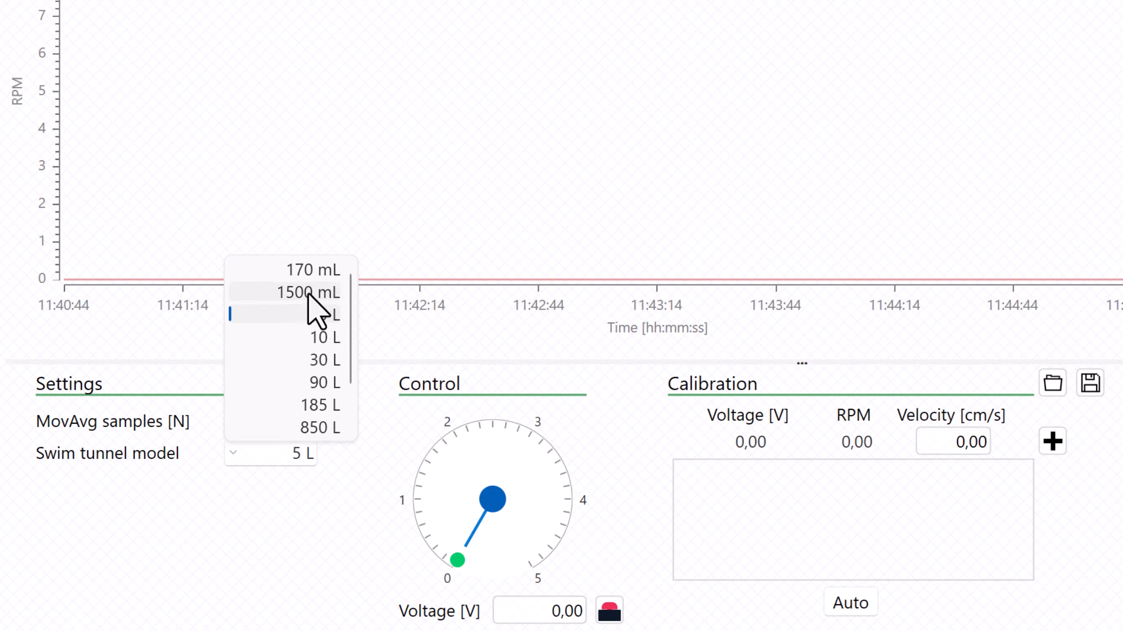
{"action": "left_click", "coordinate": [295, 316]}
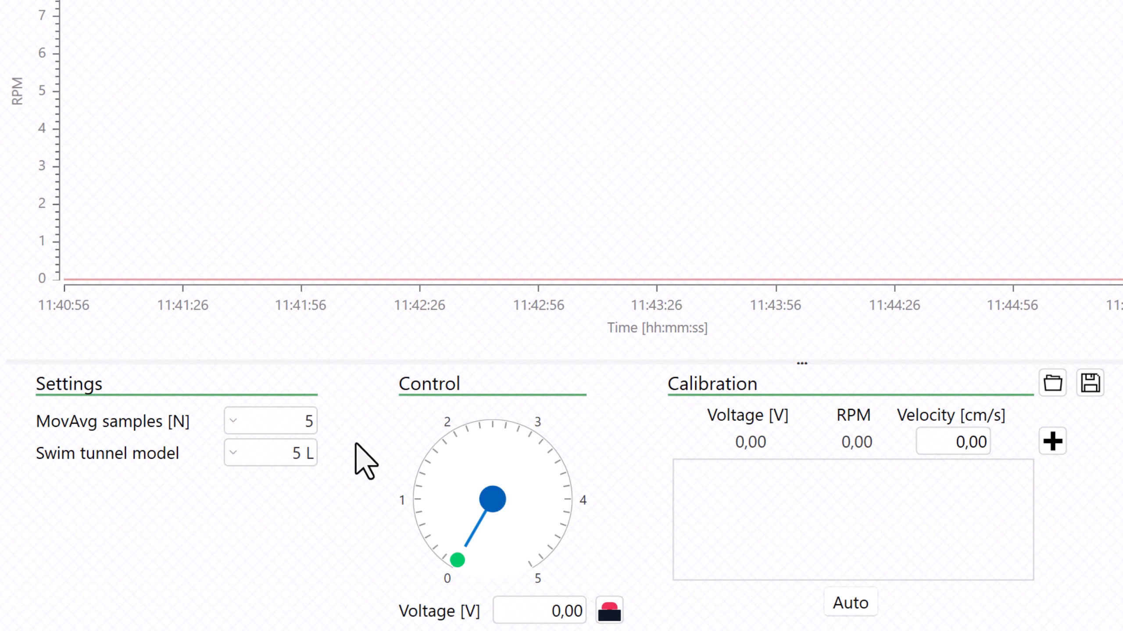
- Switch the swim tunnel model to 170 mL to check its calibration options, and set it back to 5 L
{"action": "left_click", "coordinate": [283, 456]}
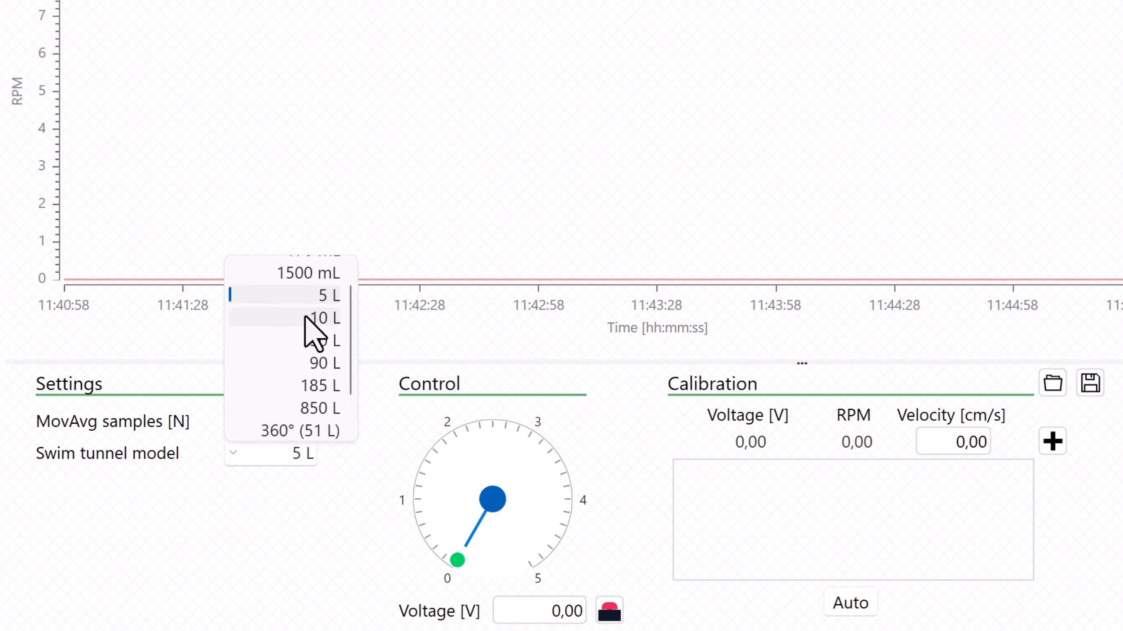
{"action": "scroll", "coordinate": [309, 301], "scroll_direction": "up", "scroll_amount": 1}
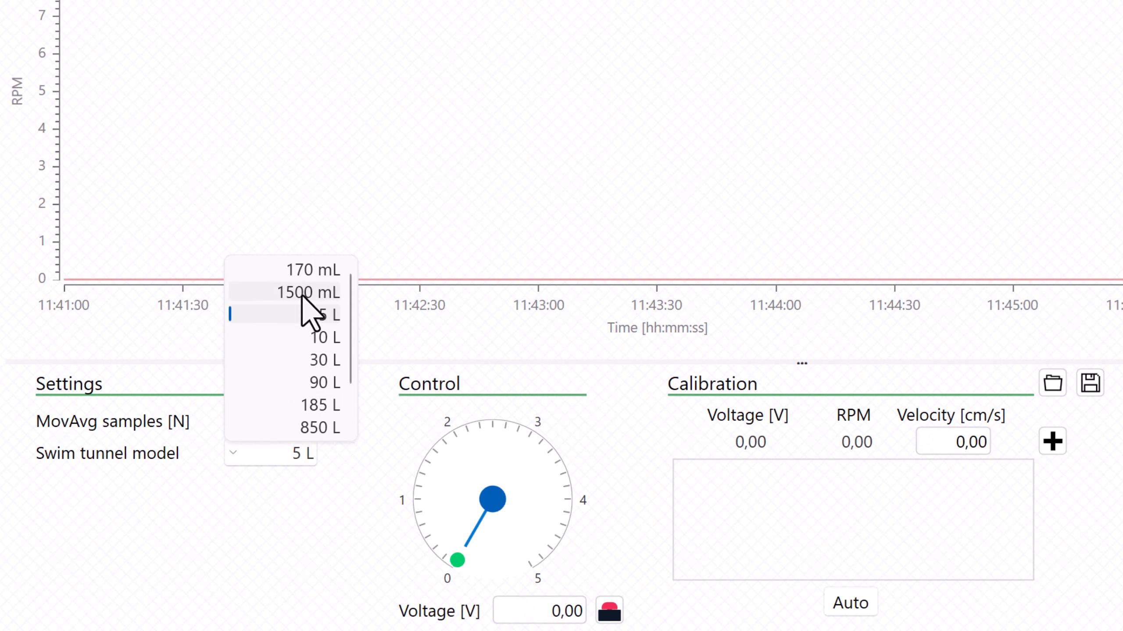
{"action": "left_click", "coordinate": [303, 270]}
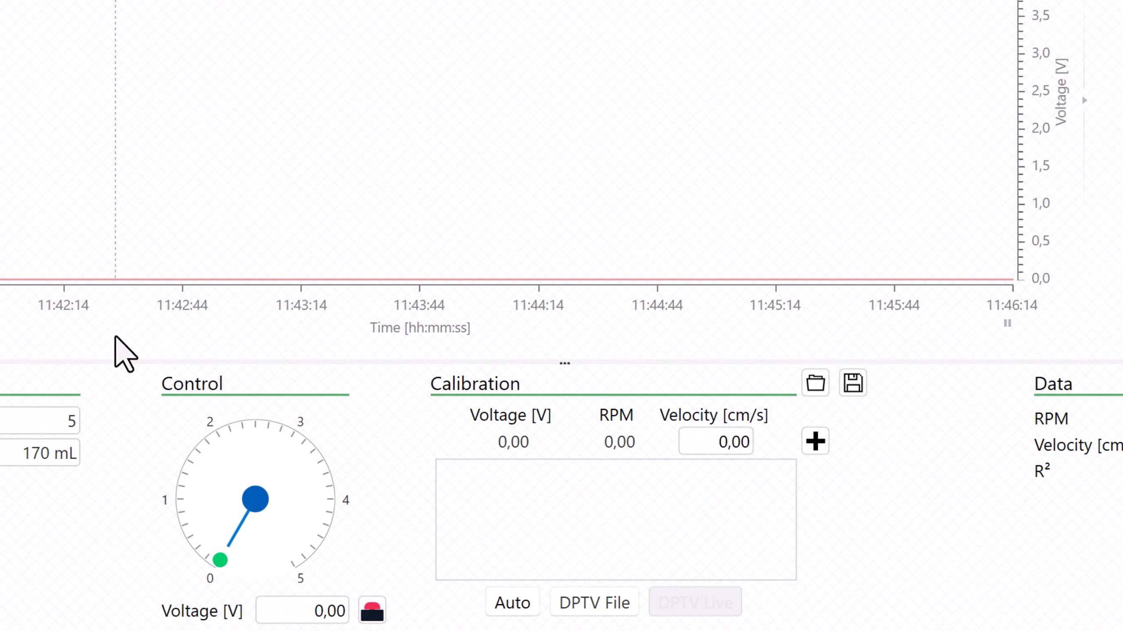
{"action": "left_click", "coordinate": [199, 448]}
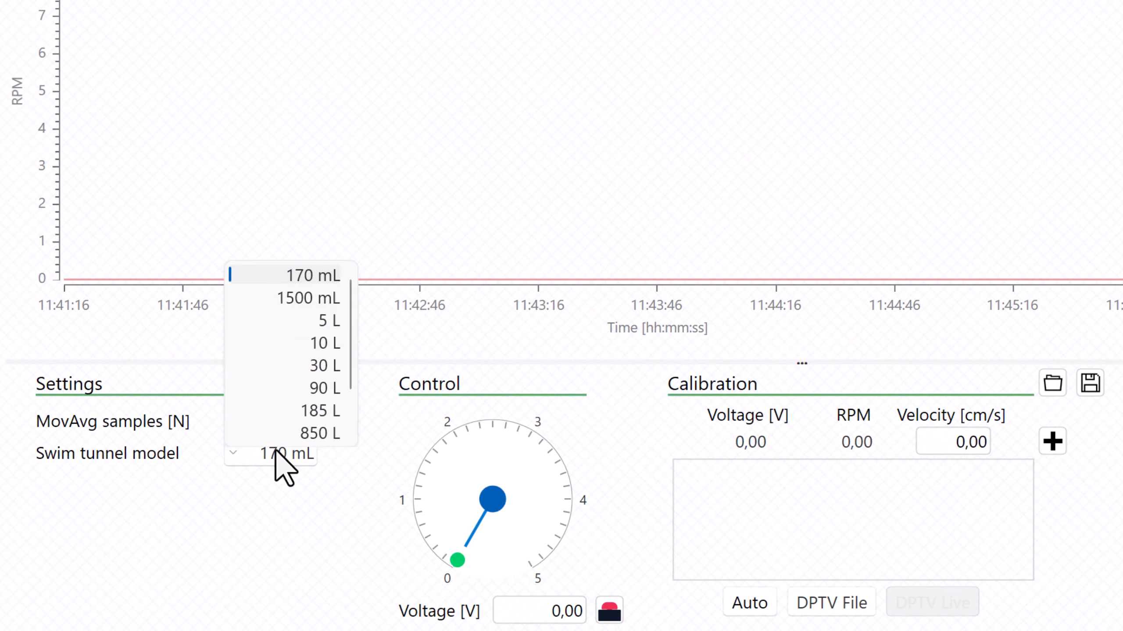
{"action": "scroll", "coordinate": [326, 346], "scroll_direction": "down", "scroll_amount": 1}
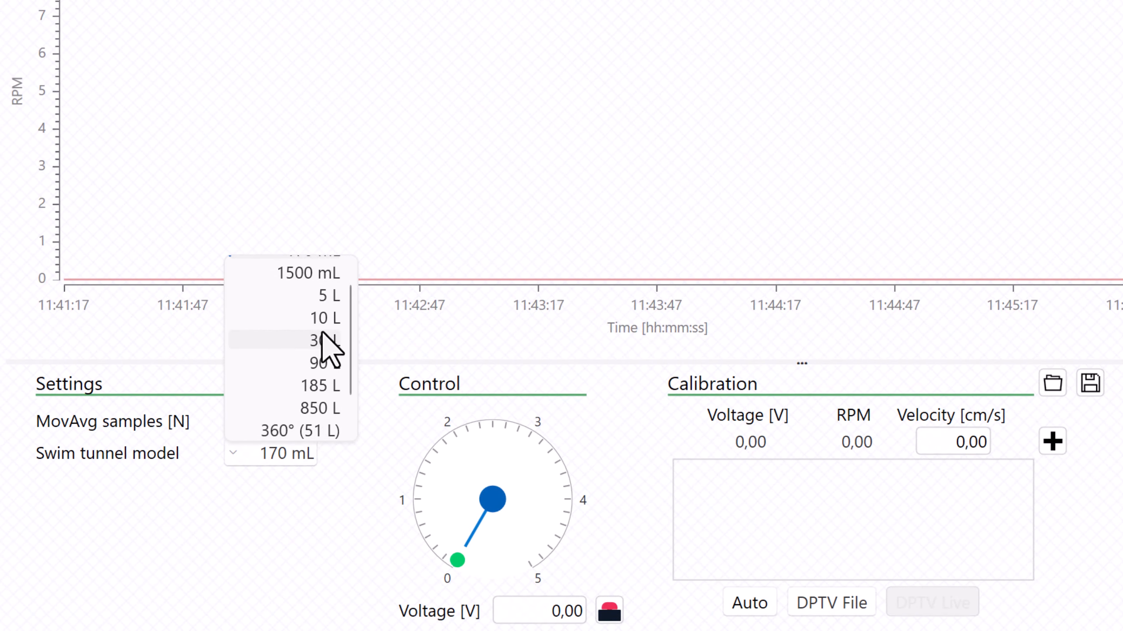
{"action": "left_click", "coordinate": [315, 295]}
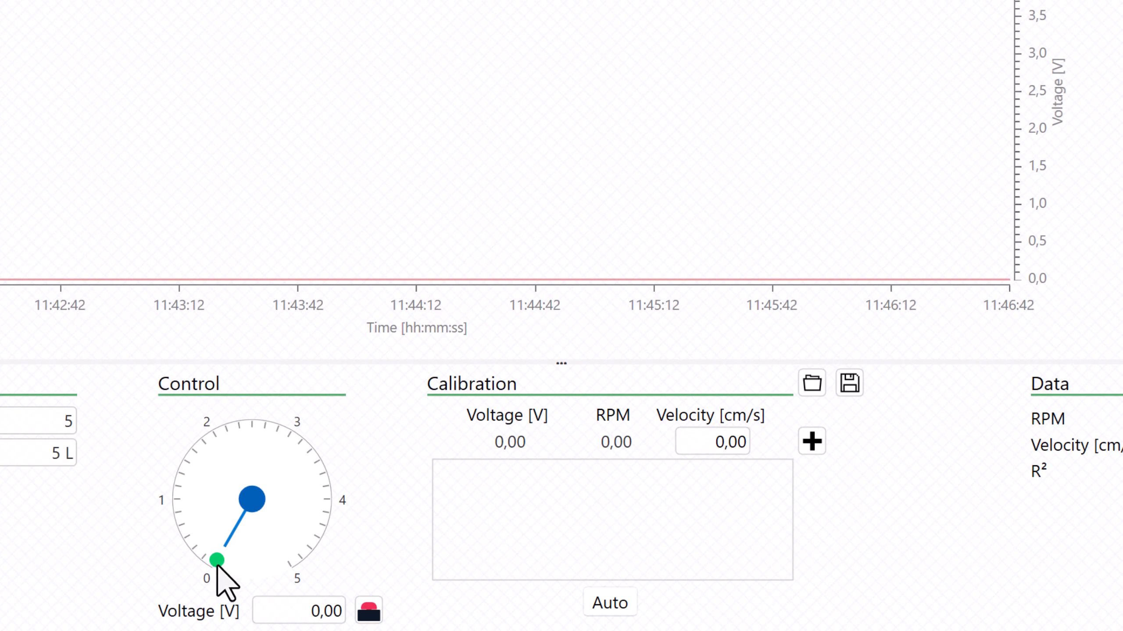
- Set the control voltage to 1.00 V and manually add a calibration point with a velocity of 20 cm/s
{"action": "left_click_drag", "start_coordinate": [217, 565], "coordinate": [181, 501]}
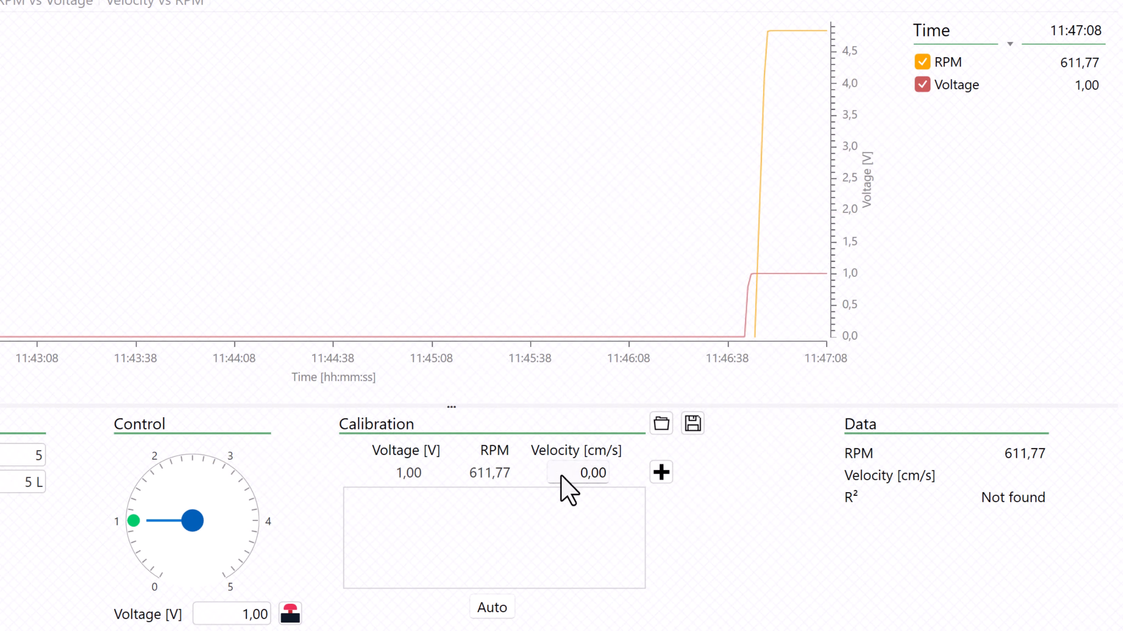
{"action": "left_click", "coordinate": [560, 476]}
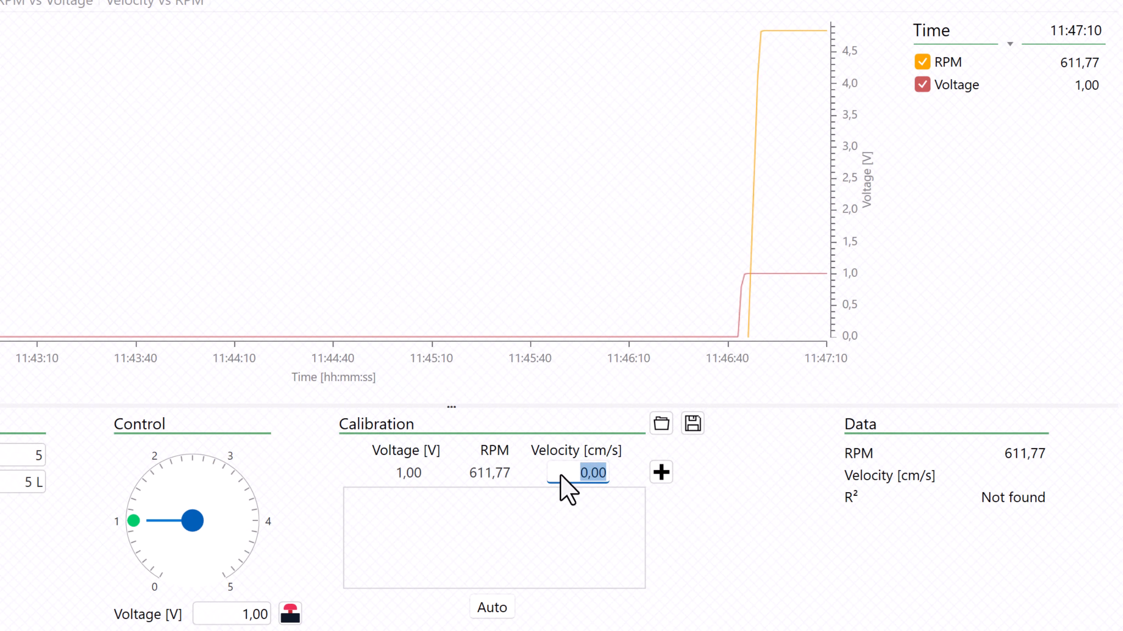
{"action": "type", "text": "20"}
{"action": "left_click", "coordinate": [661, 472]}
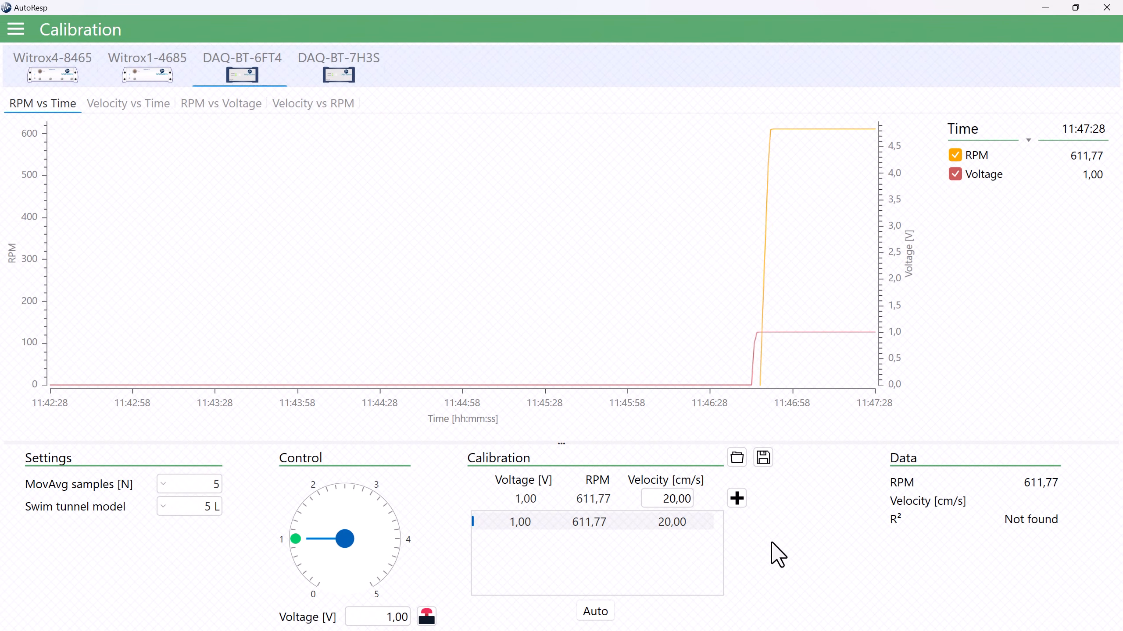
- Examine the calibration point in the RPM vs Voltage and Velocity vs RPM plots
{"action": "left_click", "coordinate": [216, 101]}
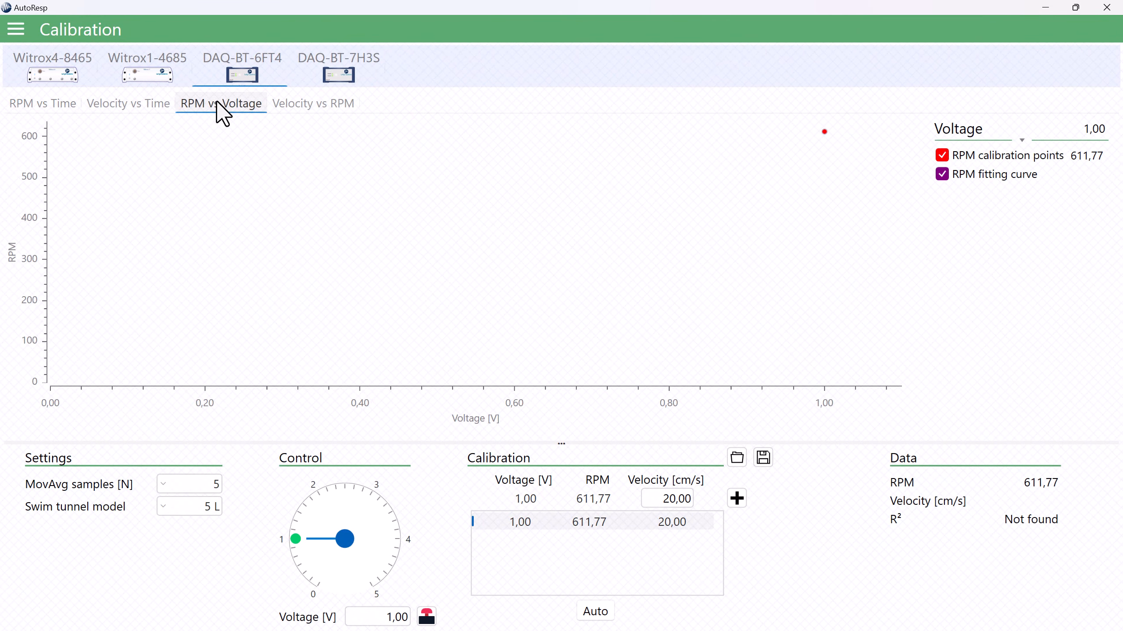
{"action": "left_click", "coordinate": [313, 104]}
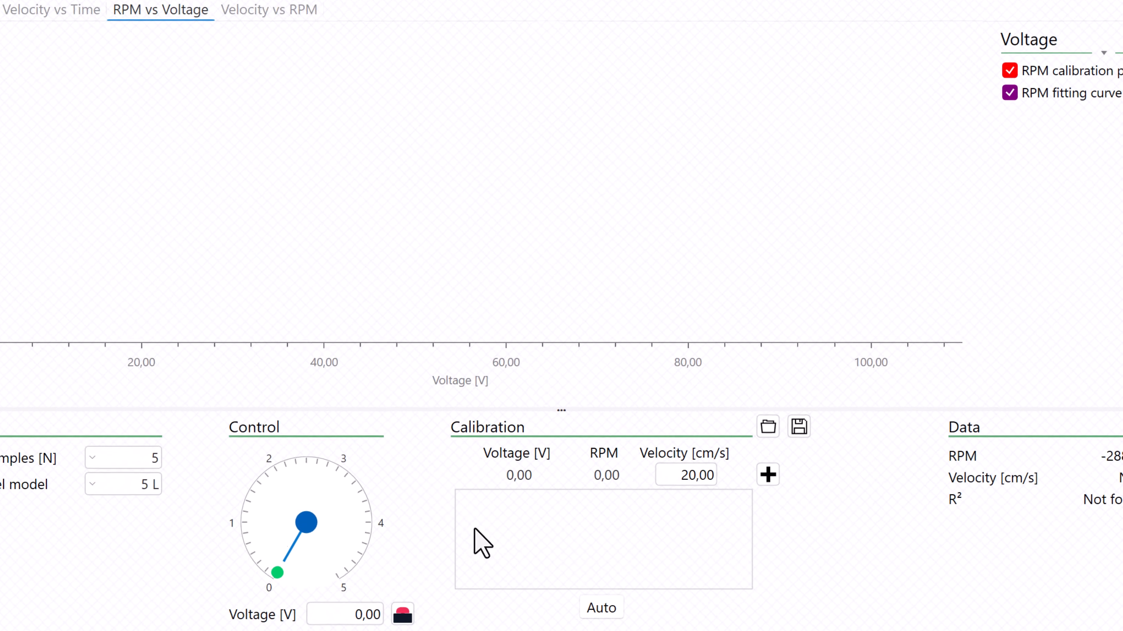
- Start the automatic calibration and submit a velocity of 20 cm/s for the 1.00 V point
{"action": "left_click", "coordinate": [609, 604]}
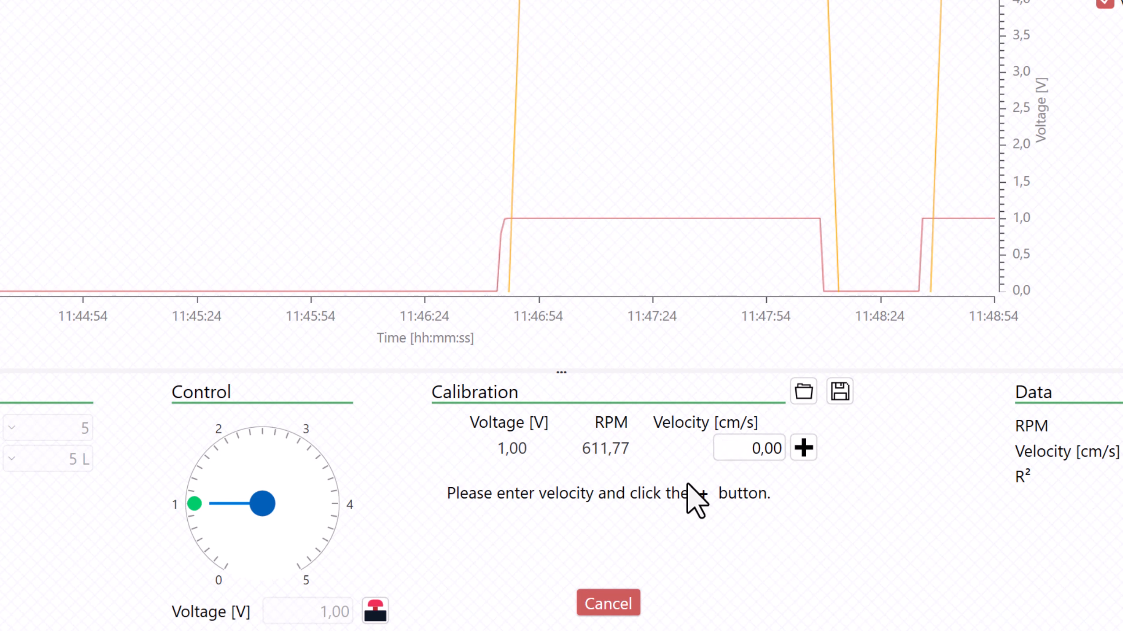
{"action": "left_click", "coordinate": [720, 451]}
{"action": "type", "text": "2"}
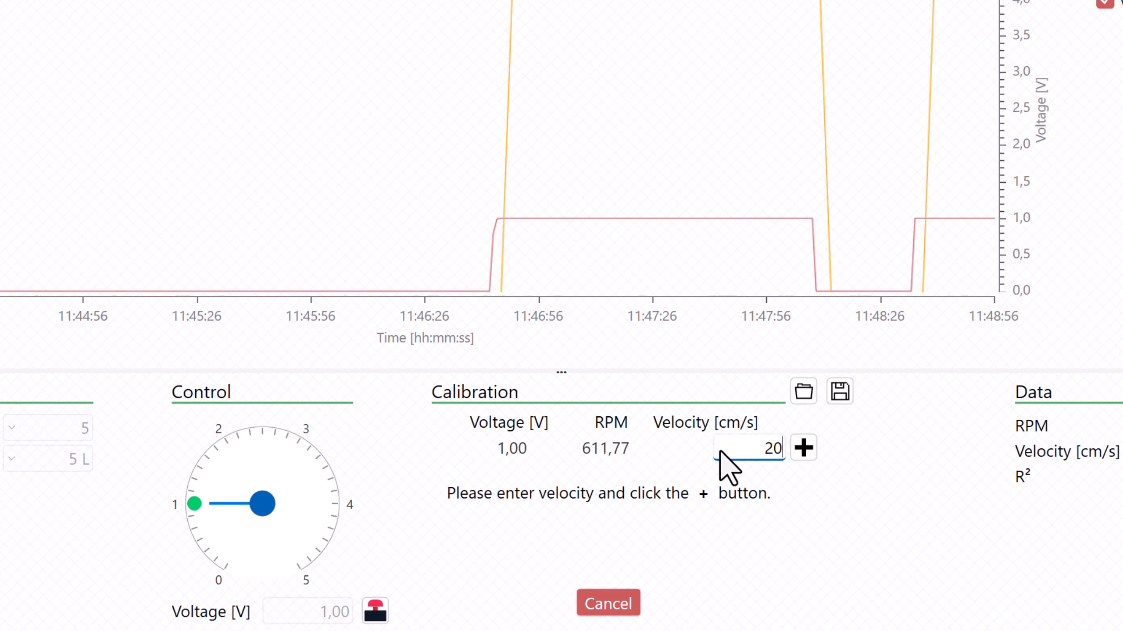
{"action": "type", "text": "0"}
{"action": "left_click", "coordinate": [803, 448]}
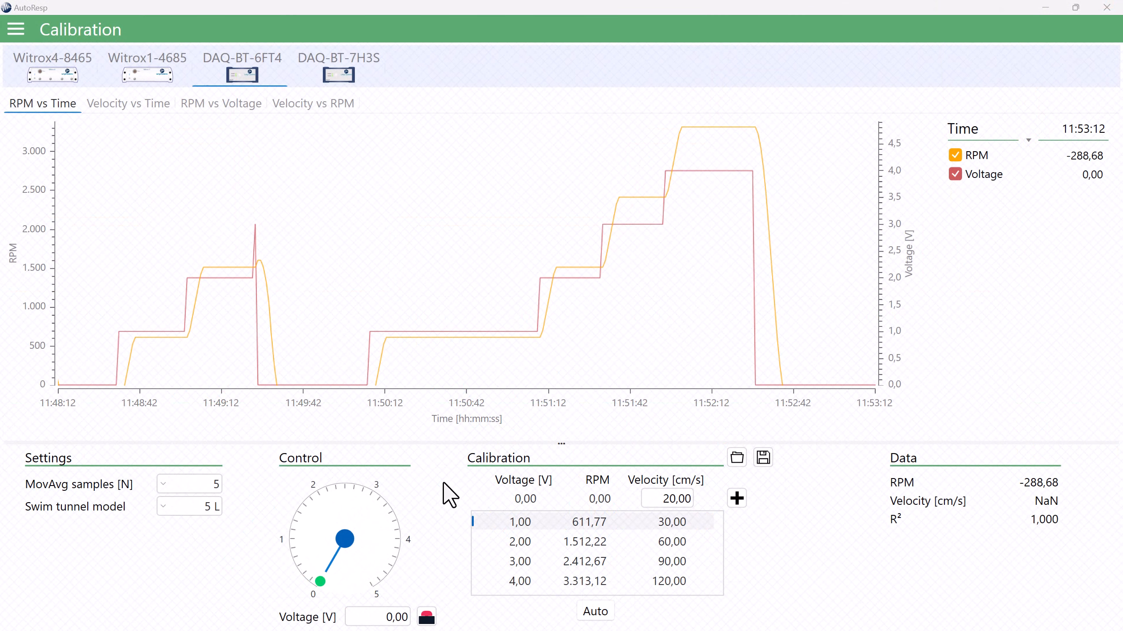
- Set the swim tunnel model to 1500 mL and return to the main menu
{"action": "left_click", "coordinate": [189, 509]}
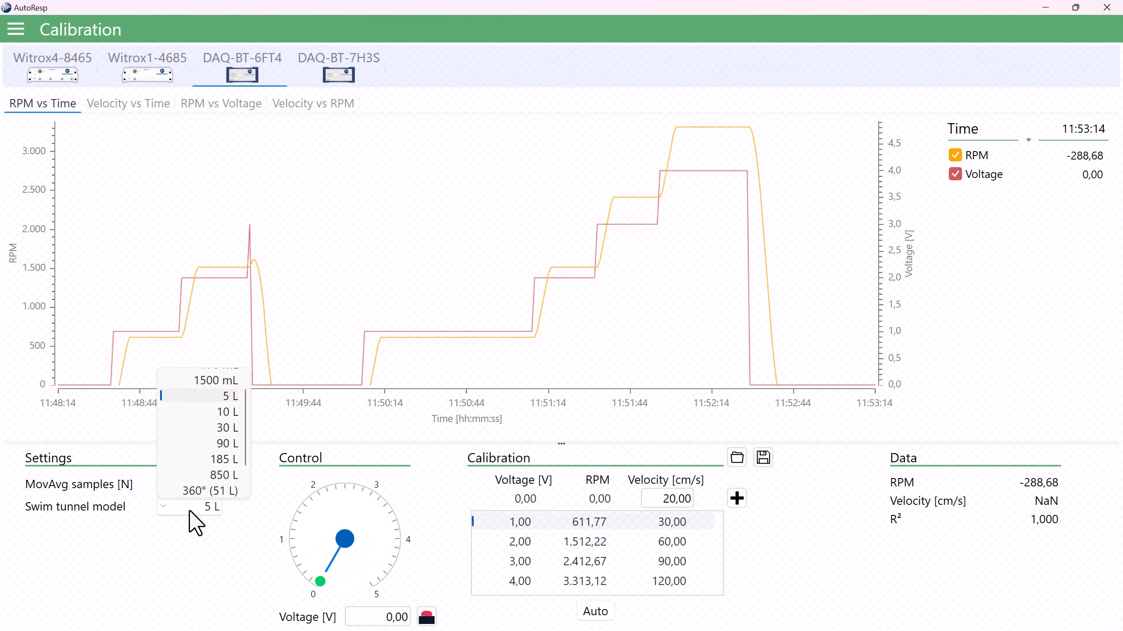
{"action": "scroll", "coordinate": [210, 431], "scroll_direction": "up", "scroll_amount": 1}
{"action": "left_click", "coordinate": [211, 375]}
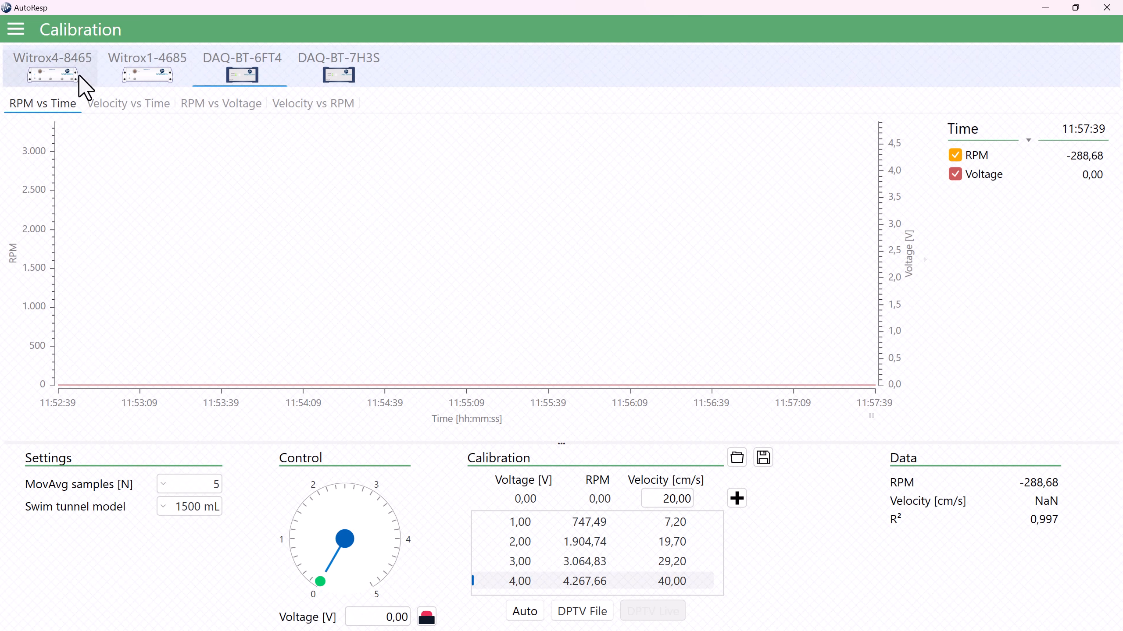
{"action": "left_click", "coordinate": [17, 30]}
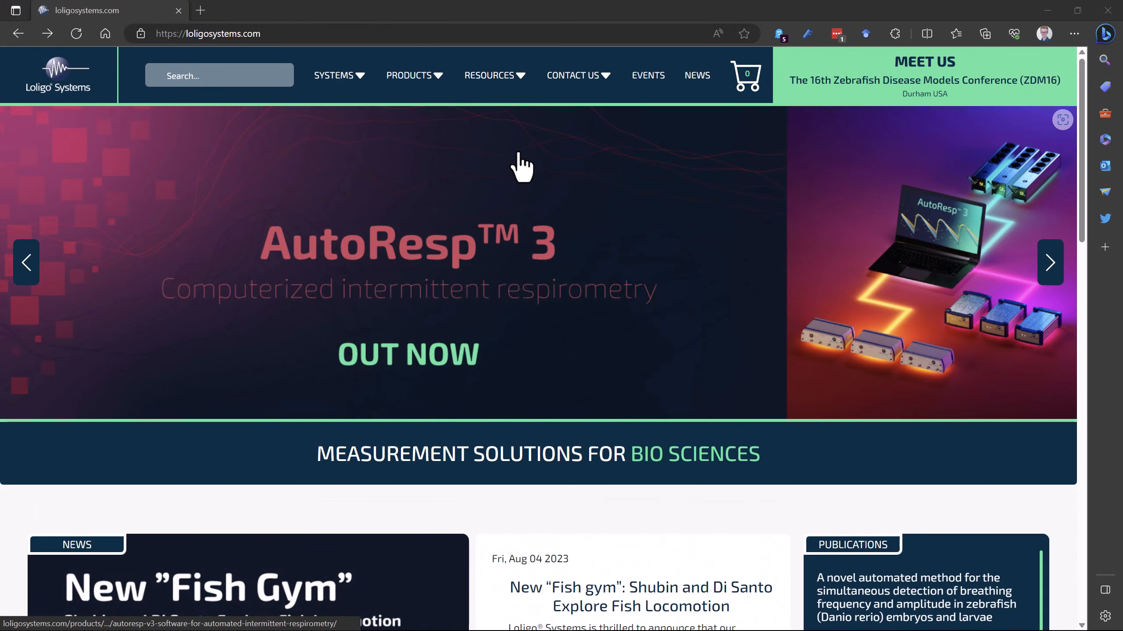
- Switch to the Loligo Systems website in the browser and open the technical support form
{"action": "mouse_move", "coordinate": [579, 78]}
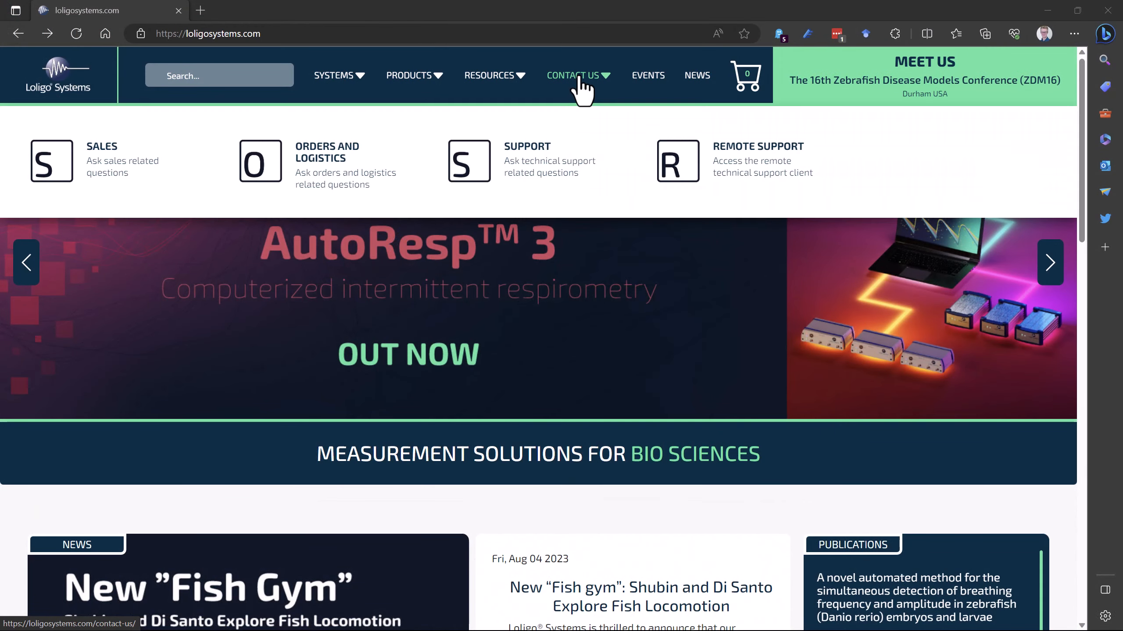
{"action": "left_click", "coordinate": [524, 167]}
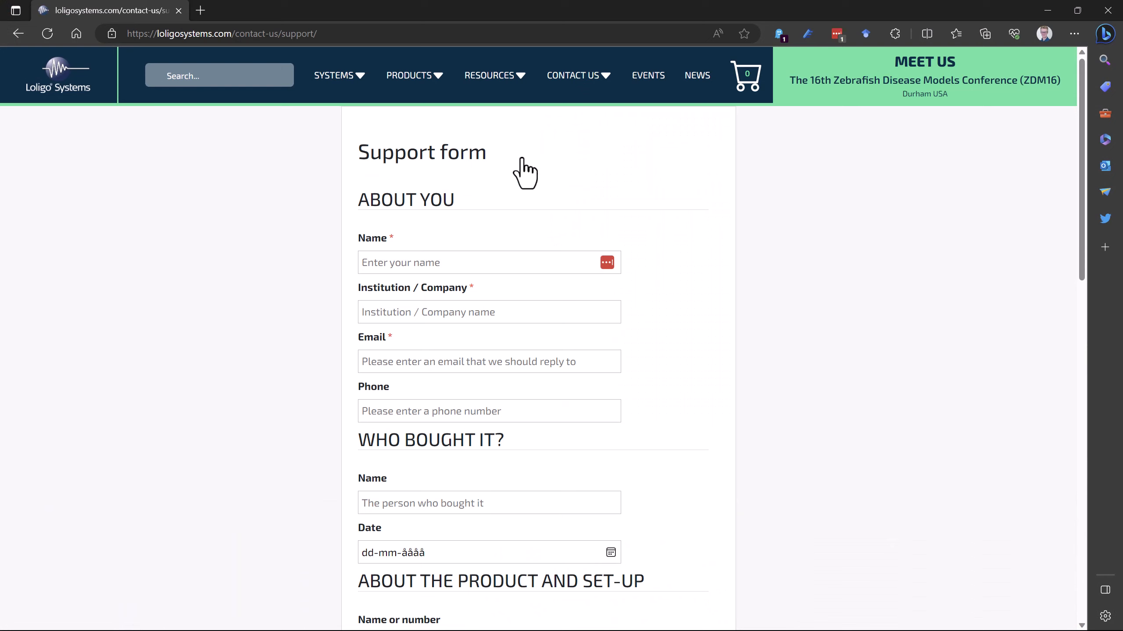